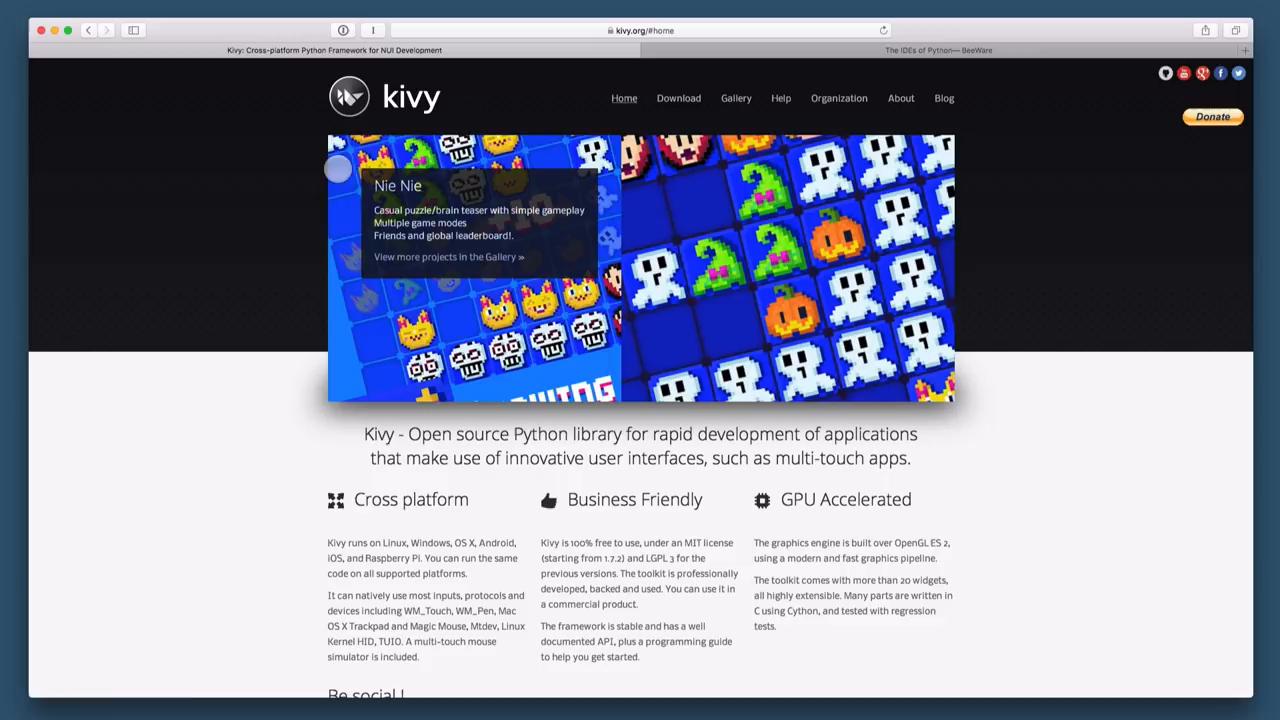
- Browse two showcased projects in the home carousel, then go to the Kivy Gallery page
{"action": "left_click", "coordinate": [286, 217]}
{"action": "left_click", "coordinate": [280, 217]}
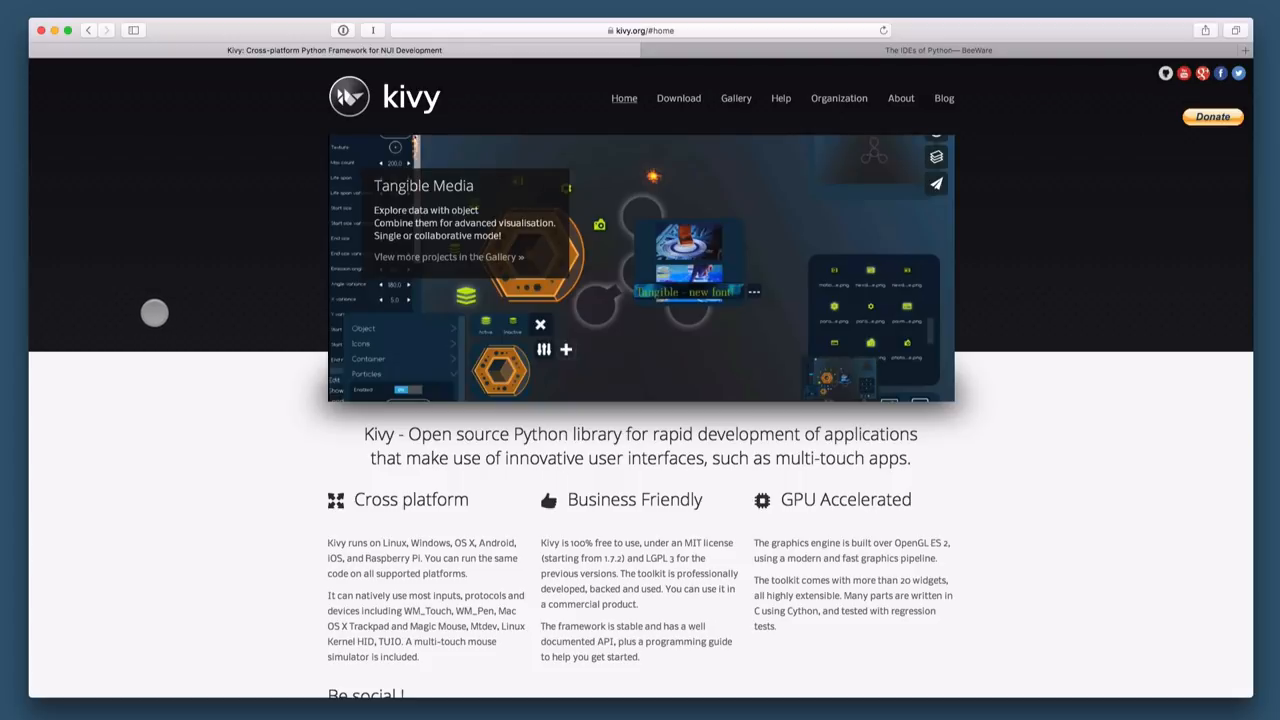
{"action": "scroll", "coordinate": [154, 311], "scroll_direction": "down", "scroll_amount": 5}
{"action": "left_click", "coordinate": [736, 98]}
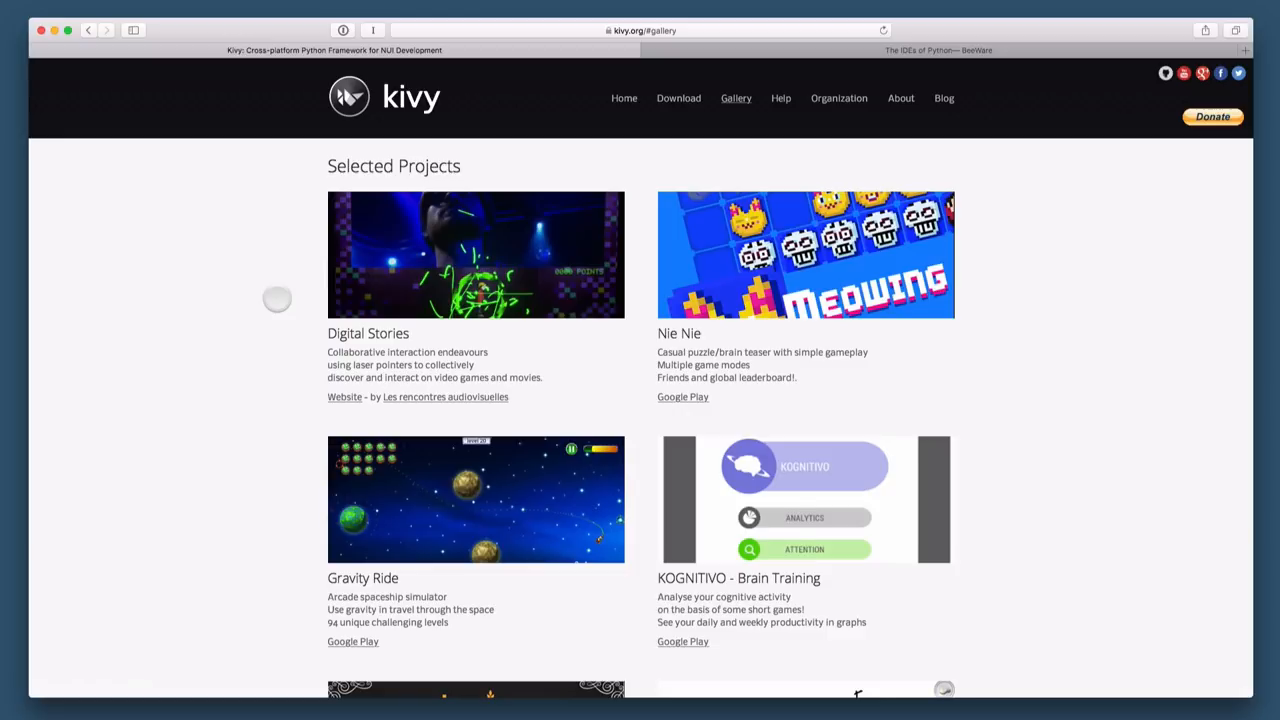
{"action": "scroll", "coordinate": [277, 299], "scroll_direction": "down", "scroll_amount": 1}
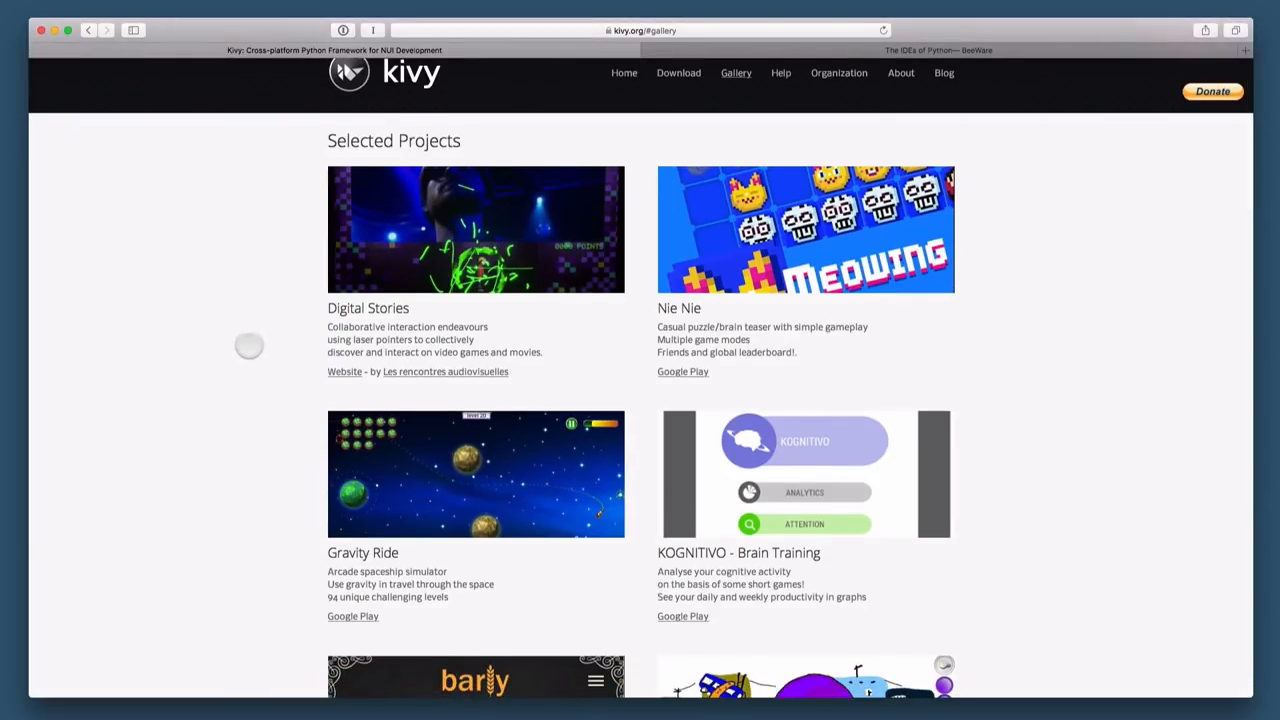
{"action": "scroll", "coordinate": [249, 345], "scroll_direction": "down", "scroll_amount": 3}
{"action": "scroll", "coordinate": [249, 345], "scroll_direction": "down", "scroll_amount": 5}
{"action": "scroll", "coordinate": [1015, 410], "scroll_direction": "up", "scroll_amount": 10}
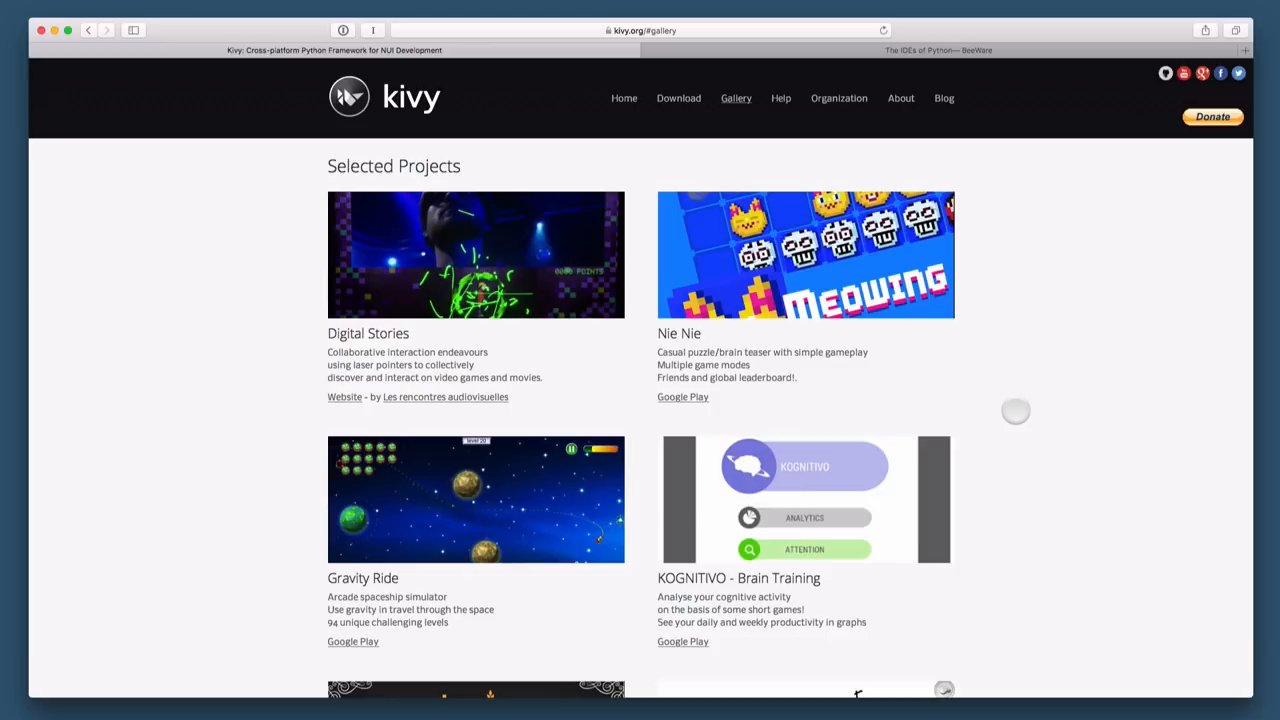
{"action": "scroll", "coordinate": [672, 421], "scroll_direction": "down", "scroll_amount": 2}
{"action": "scroll", "coordinate": [672, 421], "scroll_direction": "down", "scroll_amount": 1}
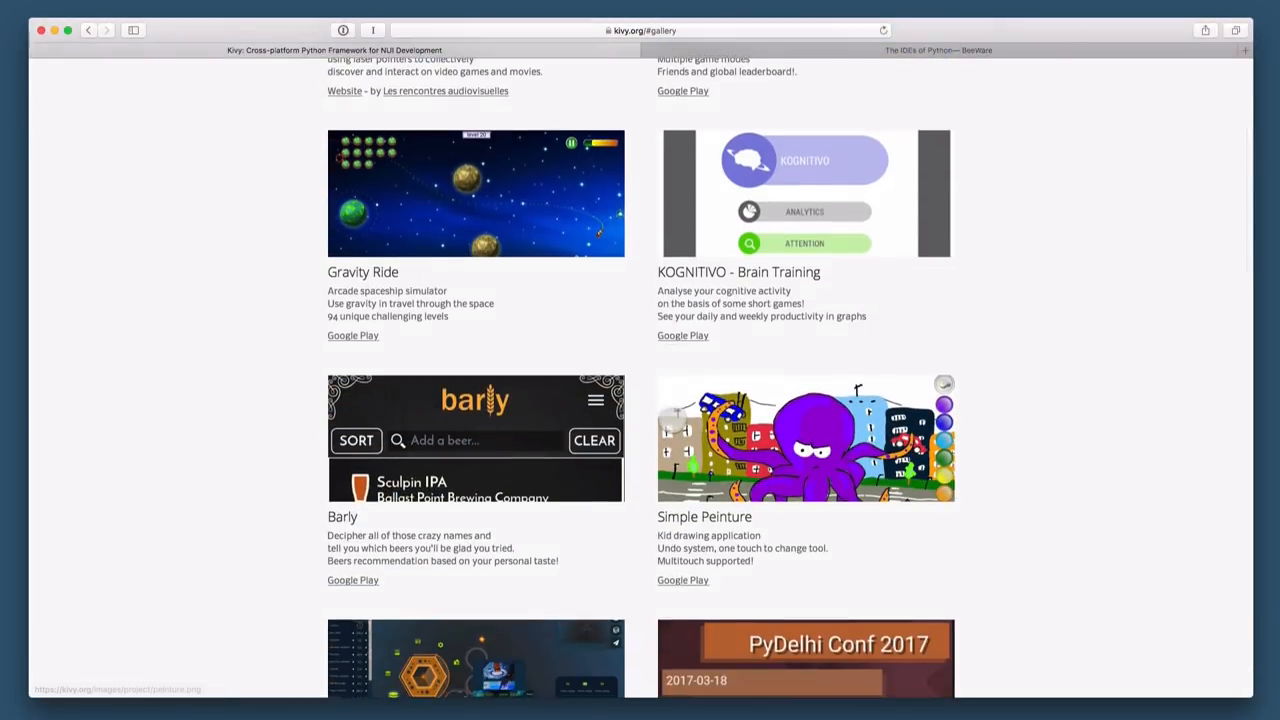
{"action": "scroll", "coordinate": [672, 421], "scroll_direction": "down", "scroll_amount": 2}
{"action": "scroll", "coordinate": [672, 421], "scroll_direction": "down", "scroll_amount": 2}
{"action": "scroll", "coordinate": [672, 421], "scroll_direction": "down", "scroll_amount": 1}
{"action": "scroll", "coordinate": [672, 421], "scroll_direction": "down", "scroll_amount": 1}
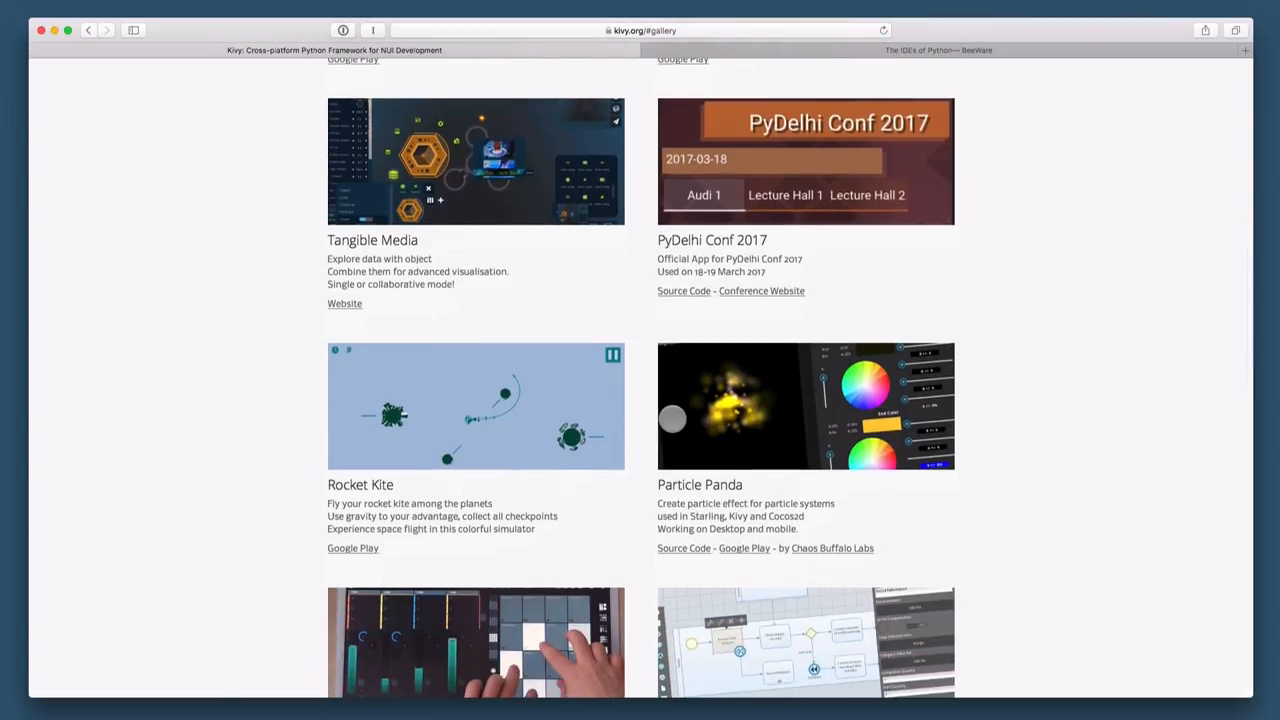
{"action": "scroll", "coordinate": [672, 420], "scroll_direction": "down", "scroll_amount": 1}
{"action": "scroll", "coordinate": [672, 421], "scroll_direction": "down", "scroll_amount": 1}
{"action": "scroll", "coordinate": [672, 421], "scroll_direction": "down", "scroll_amount": 1}
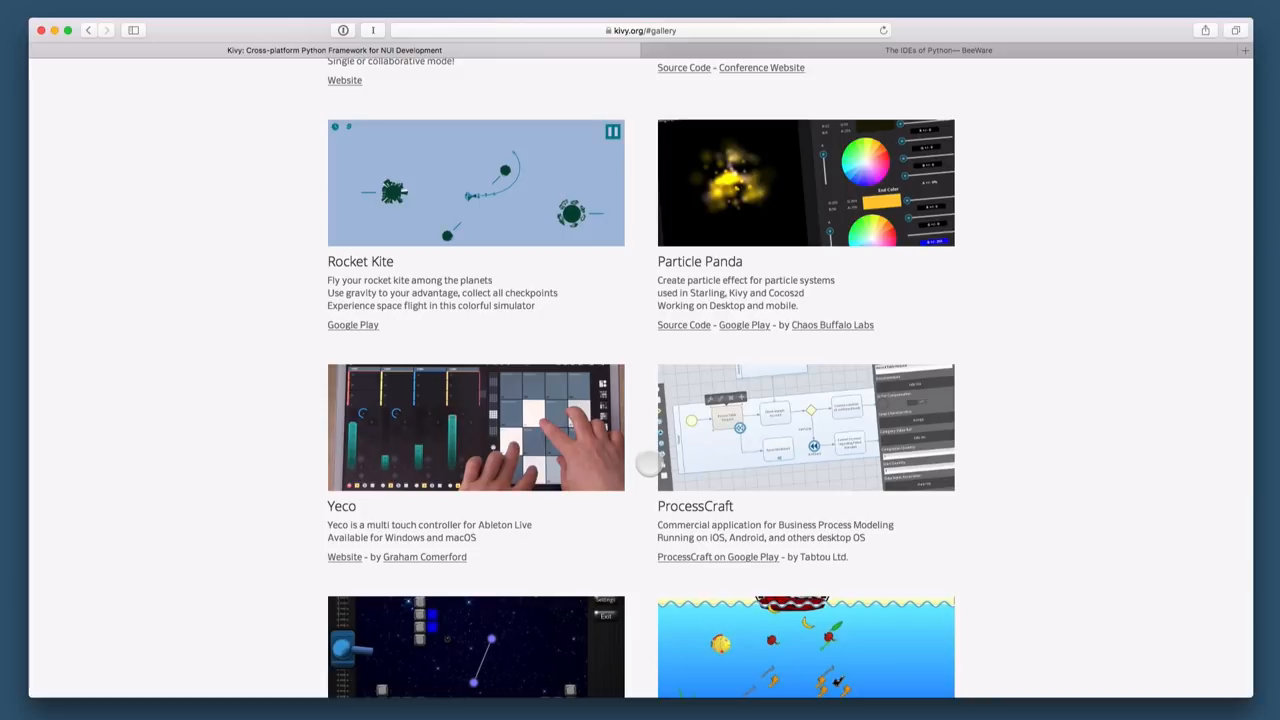
{"action": "scroll", "coordinate": [648, 462], "scroll_direction": "down", "scroll_amount": 1}
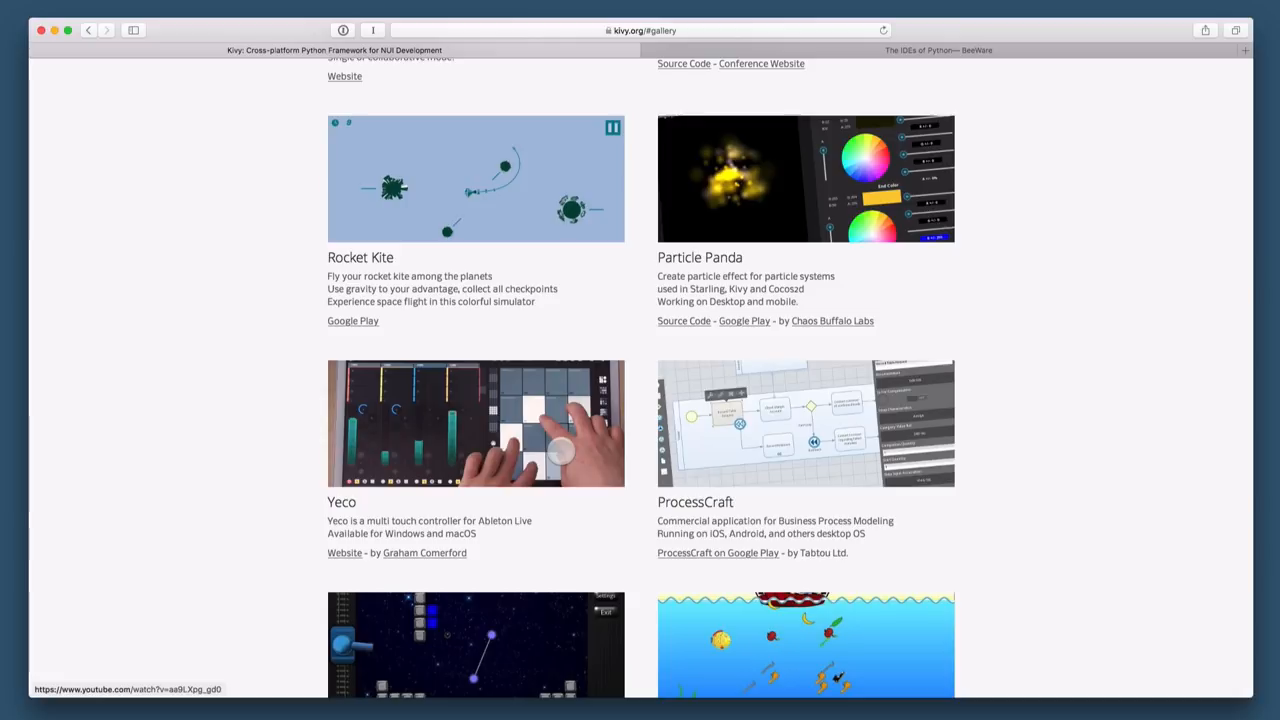
{"action": "scroll", "coordinate": [560, 450], "scroll_direction": "up", "scroll_amount": 5}
{"action": "scroll", "coordinate": [556, 420], "scroll_direction": "up", "scroll_amount": 10}
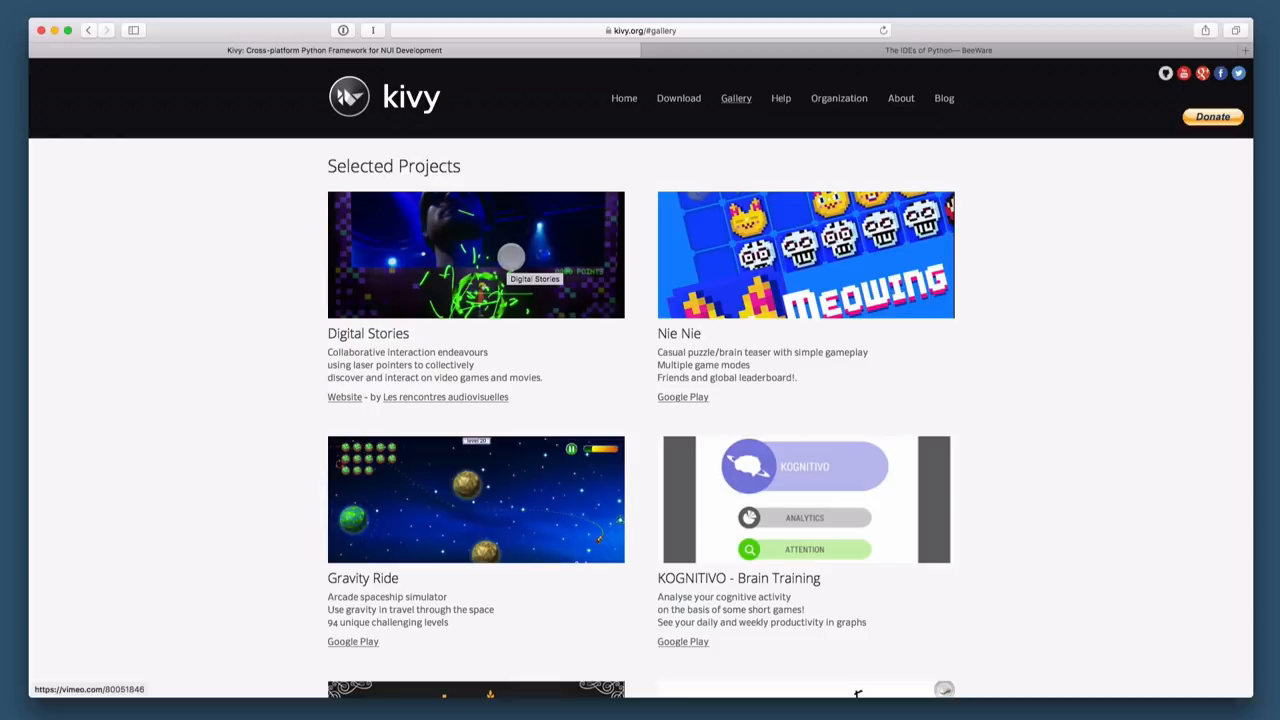
- Switch to the BeeWare tab, view the Project overview, then follow the How to use BeeWare link
{"action": "left_click", "coordinate": [768, 50]}
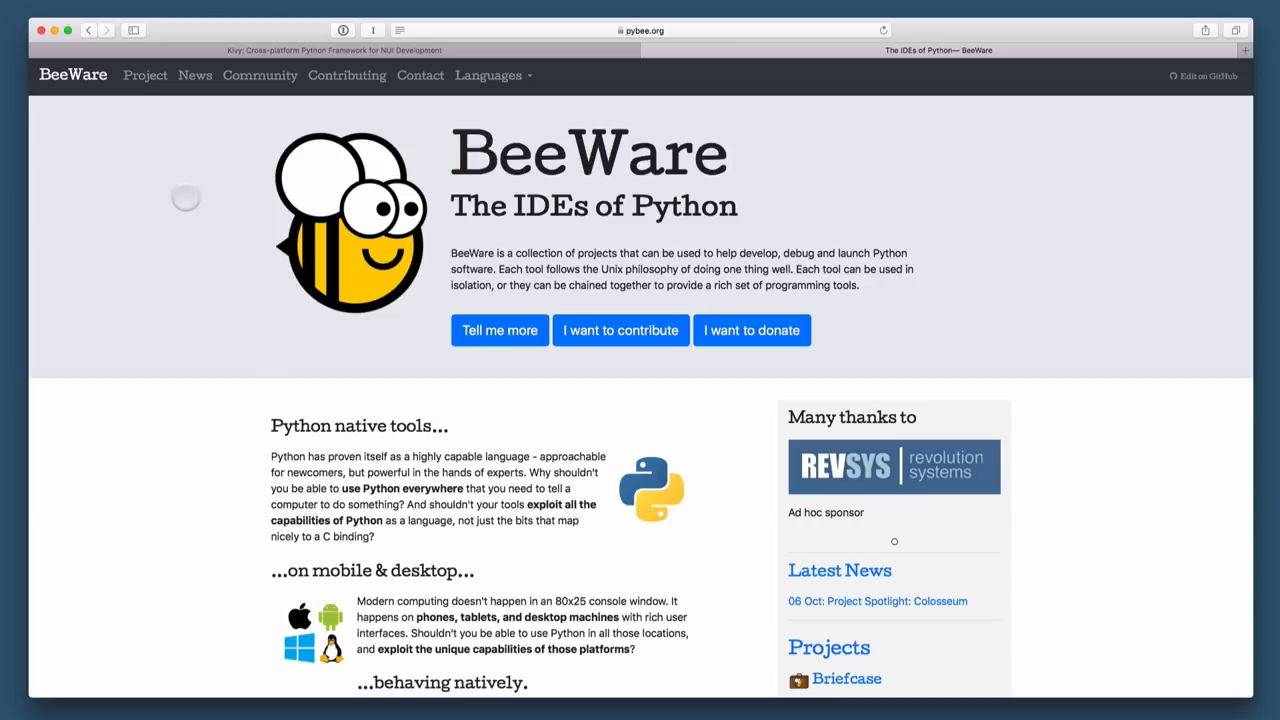
{"action": "left_click", "coordinate": [145, 76]}
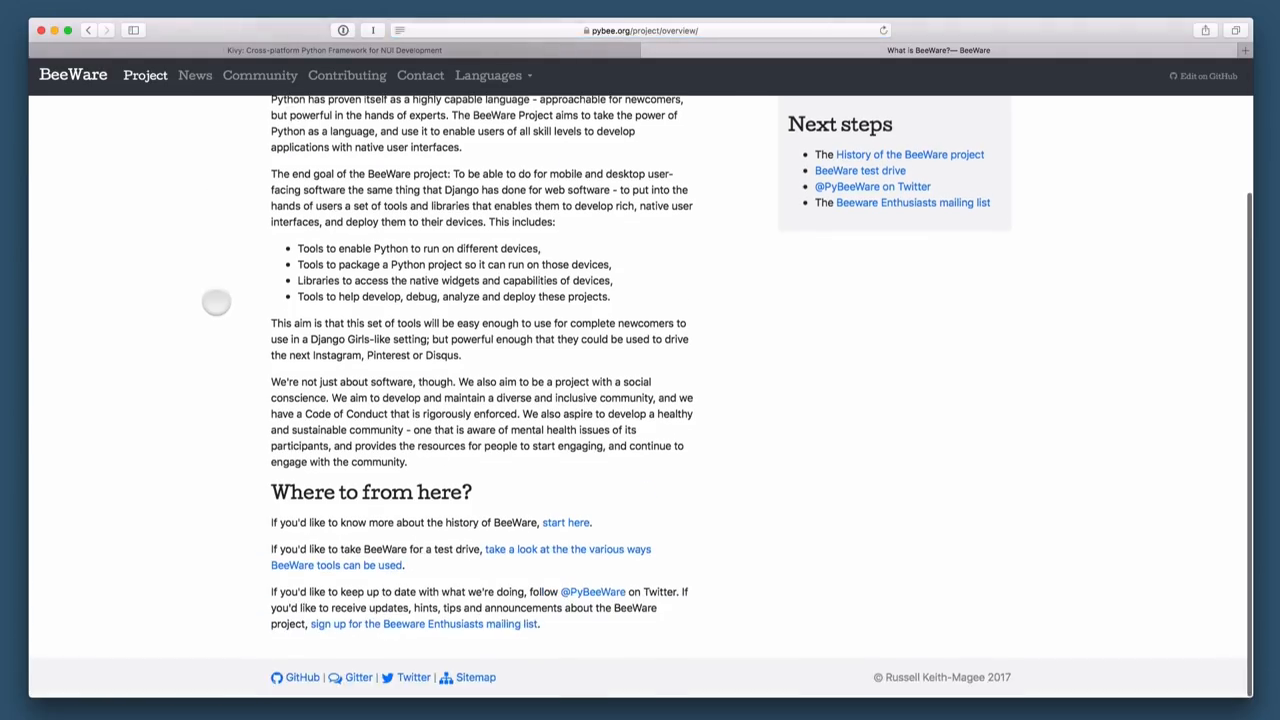
{"action": "scroll", "coordinate": [216, 302], "scroll_direction": "up", "scroll_amount": 5}
{"action": "scroll", "coordinate": [216, 302], "scroll_direction": "down", "scroll_amount": 3}
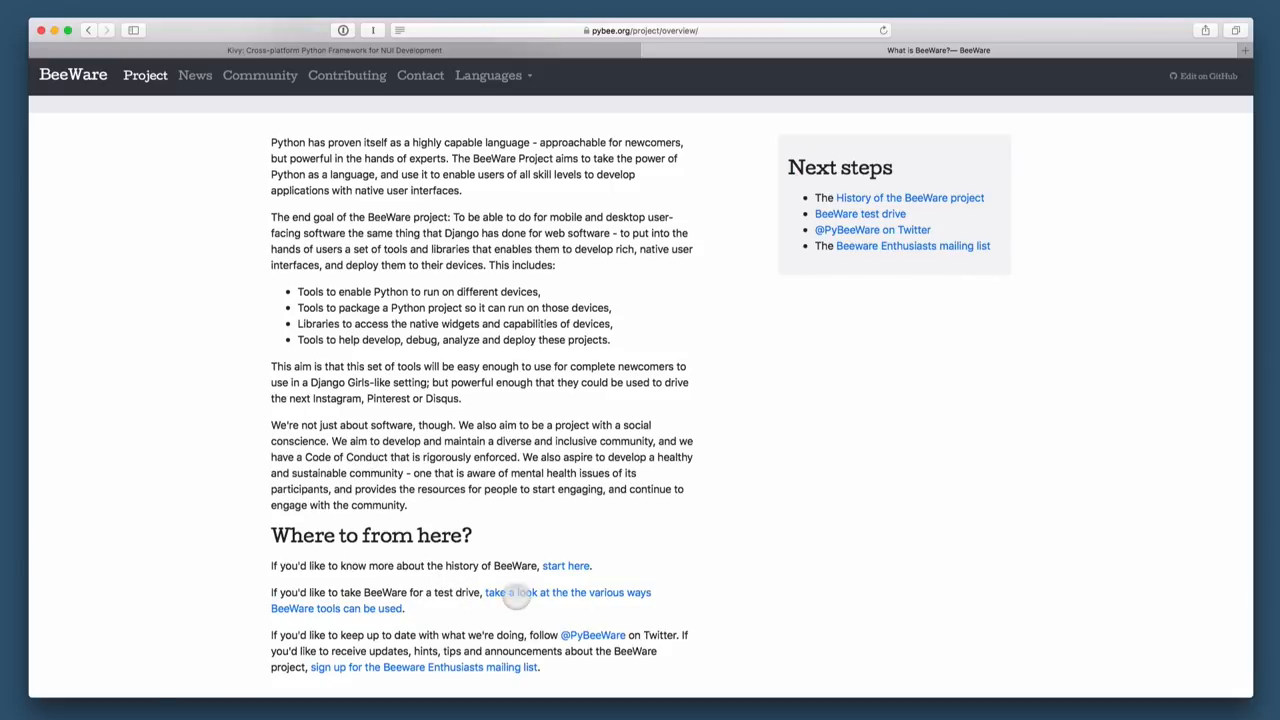
{"action": "left_click", "coordinate": [525, 593]}
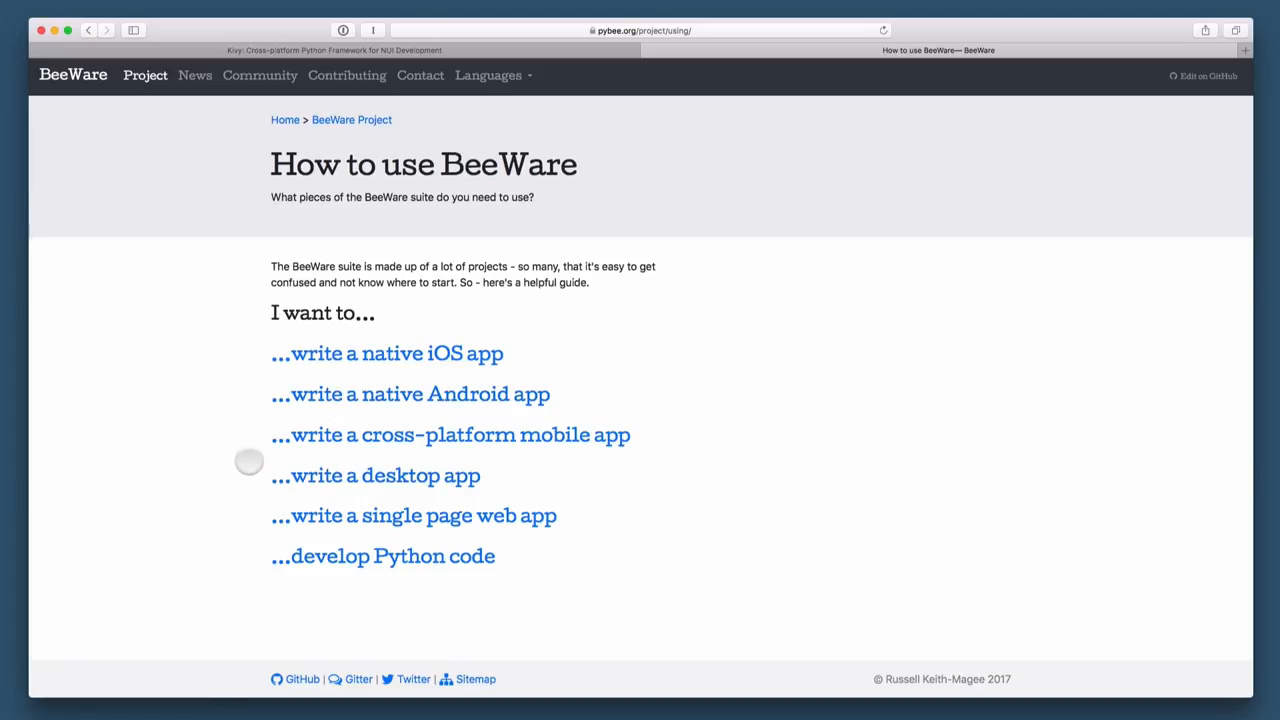
- Follow the '...write a native iOS app' link from How to use BeeWare
{"action": "left_click", "coordinate": [353, 358]}
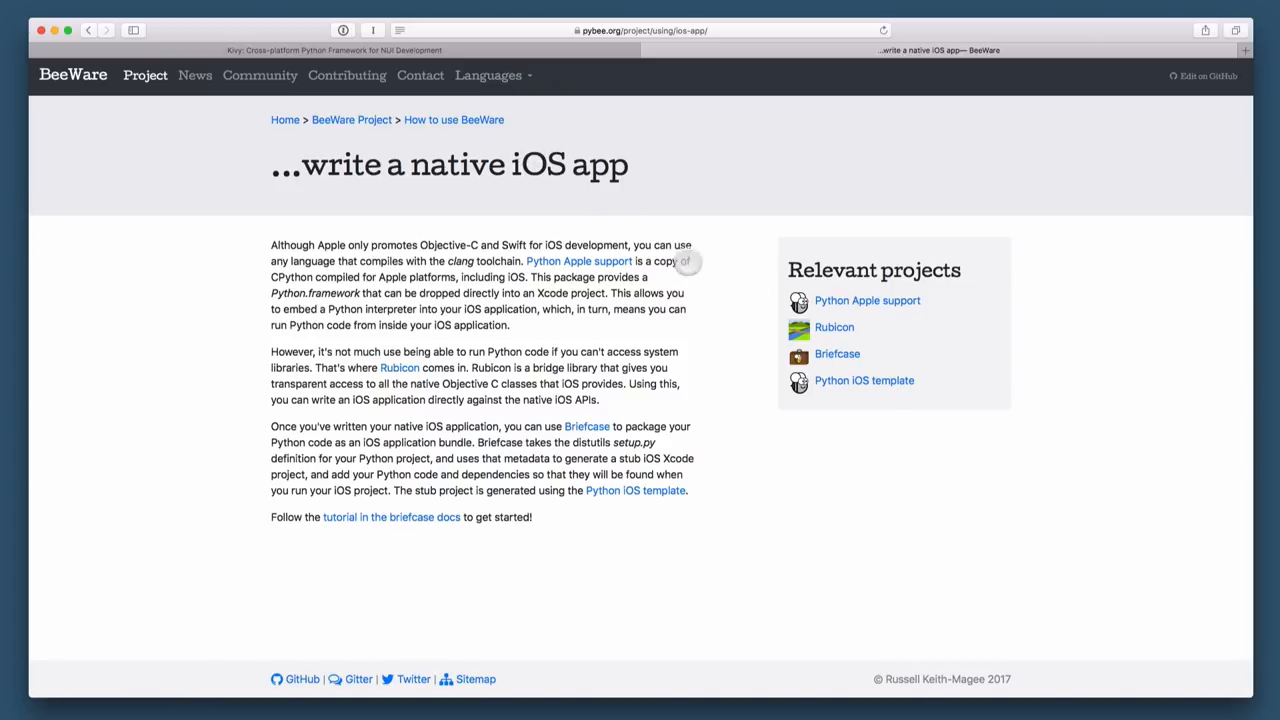
- Follow the 'Python iOS template' link under Relevant projects
{"action": "left_click", "coordinate": [874, 381]}
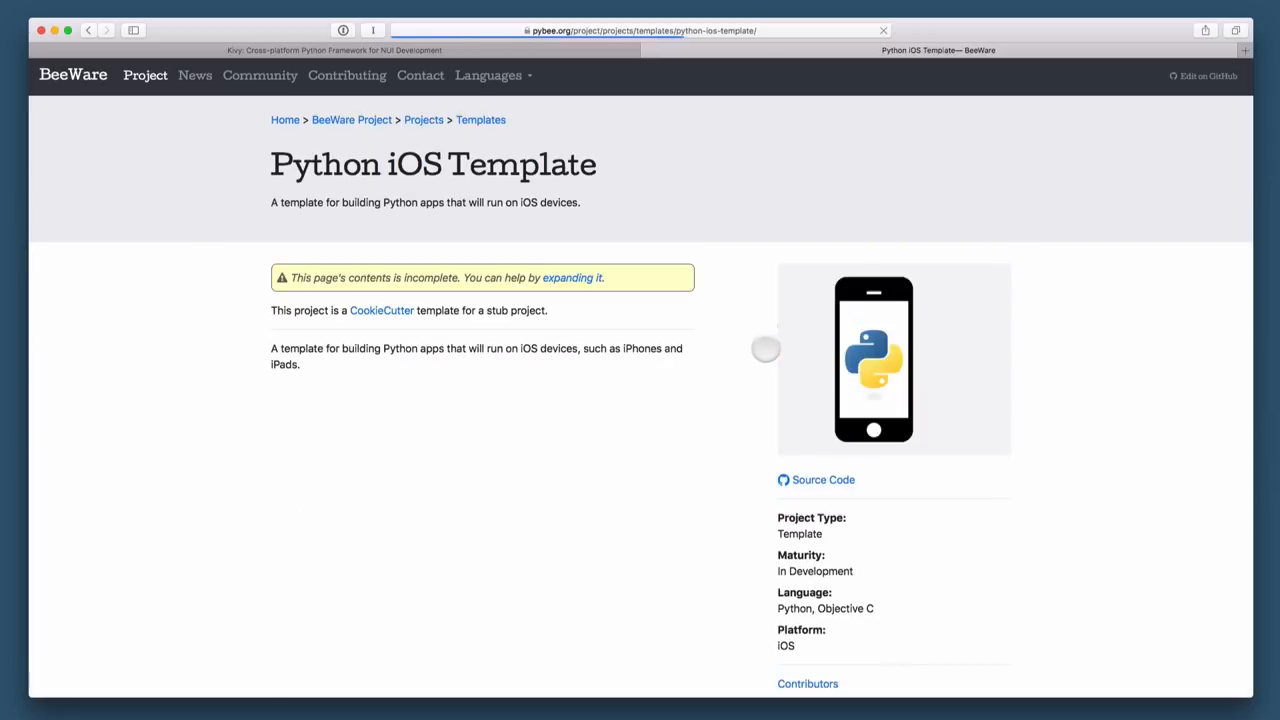
{"action": "scroll", "coordinate": [710, 339], "scroll_direction": "down", "scroll_amount": 2}
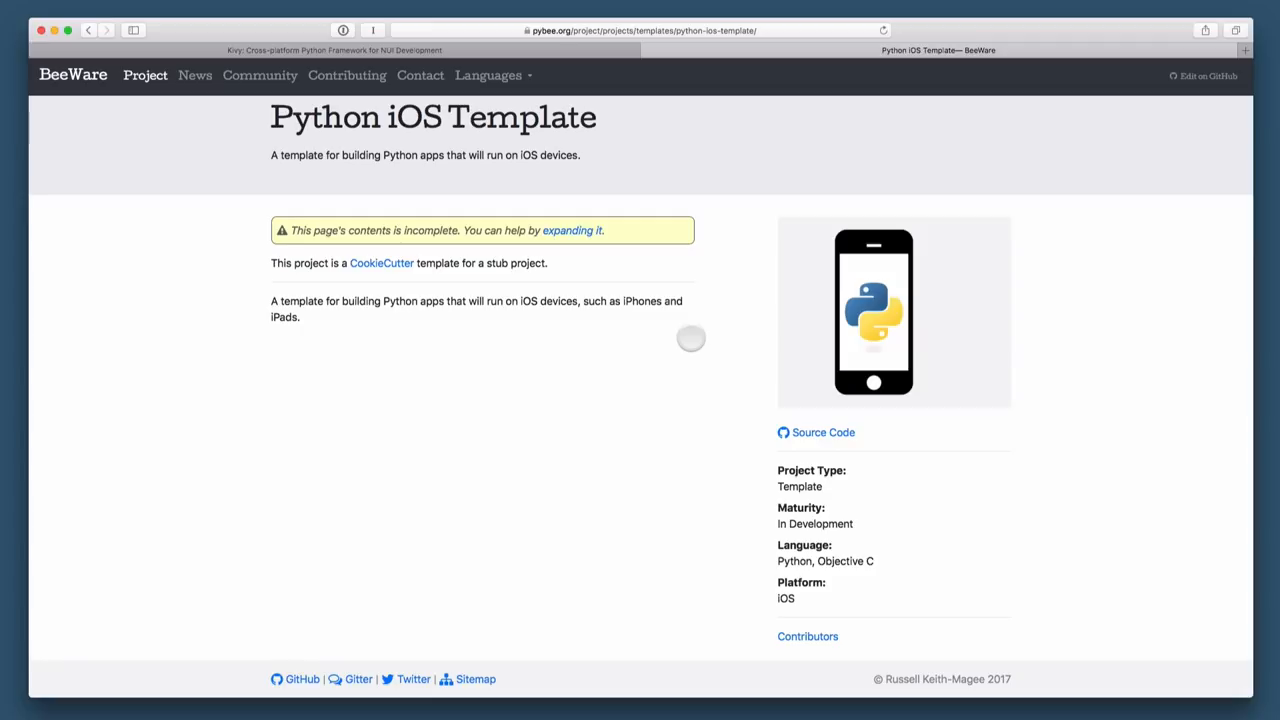
{"action": "scroll", "coordinate": [691, 338], "scroll_direction": "up", "scroll_amount": 1}
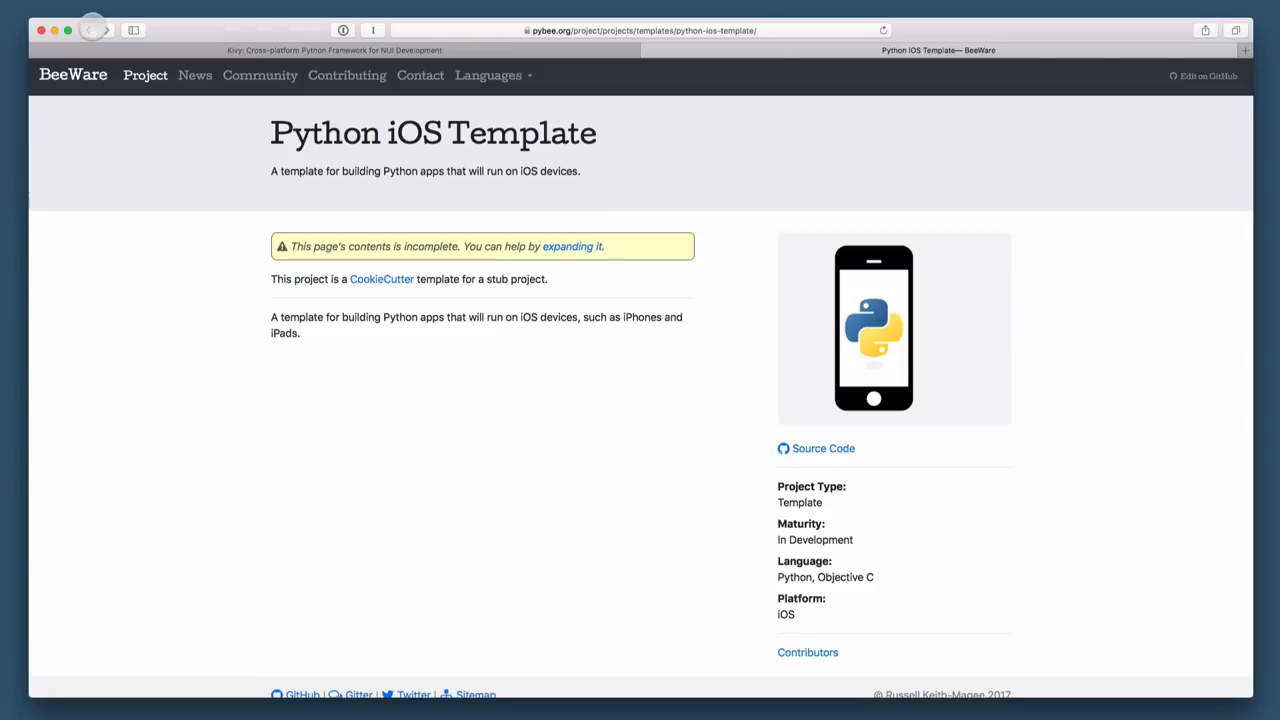